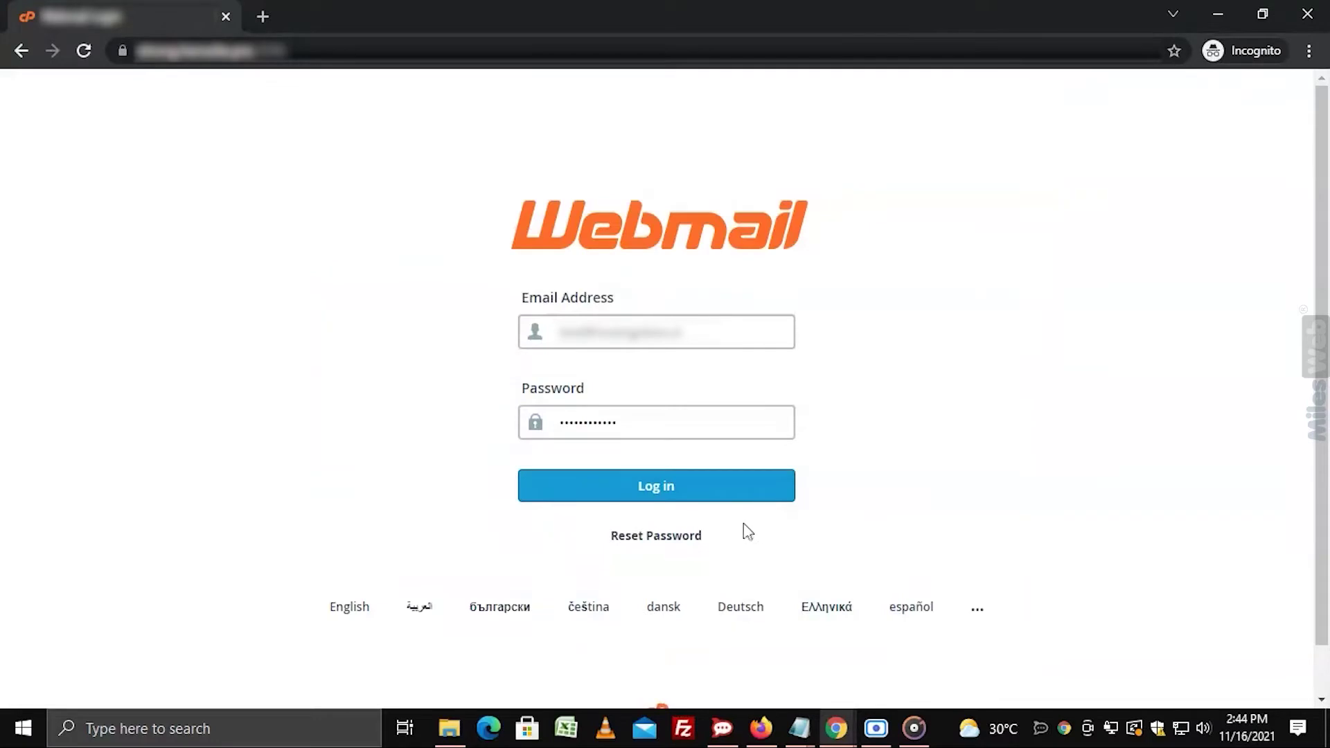
# Step: Log in, pick Horde as the webmail client, open its inbox and start a new message
pyautogui.click(674, 496)
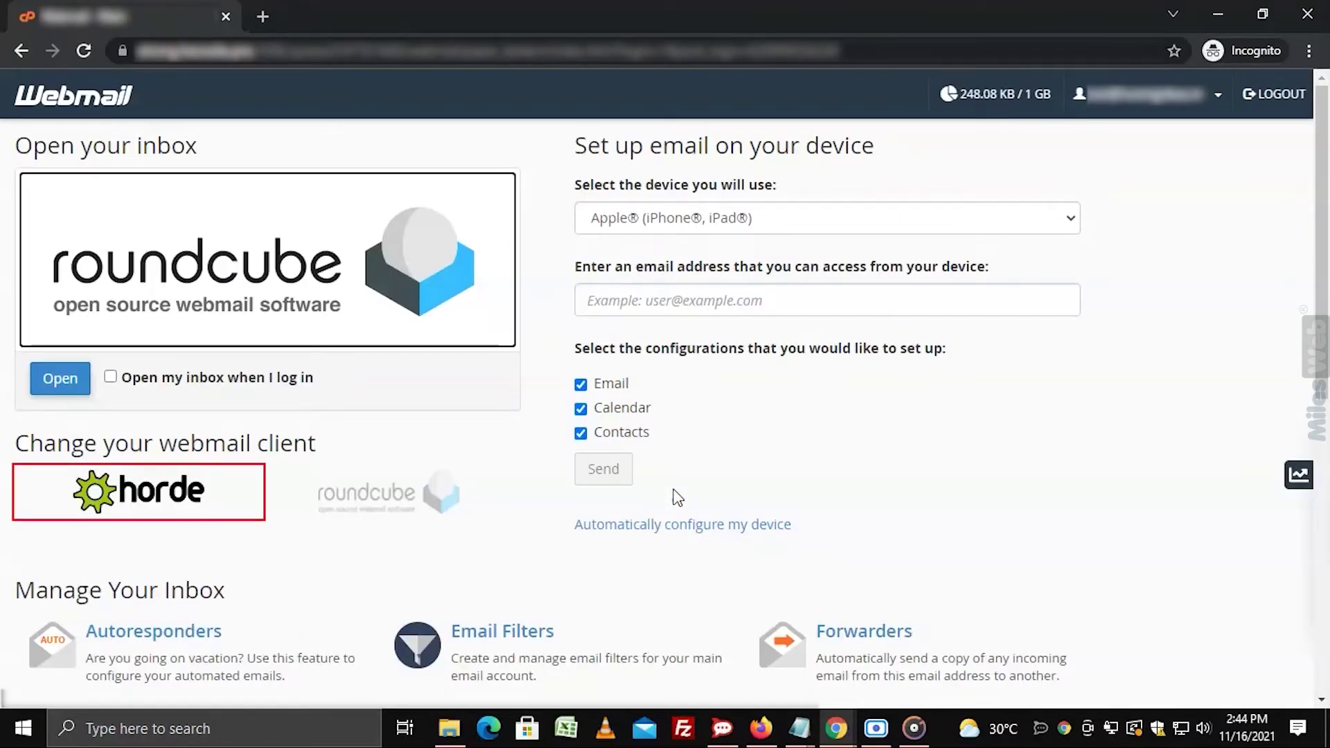
pyautogui.click(177, 512)
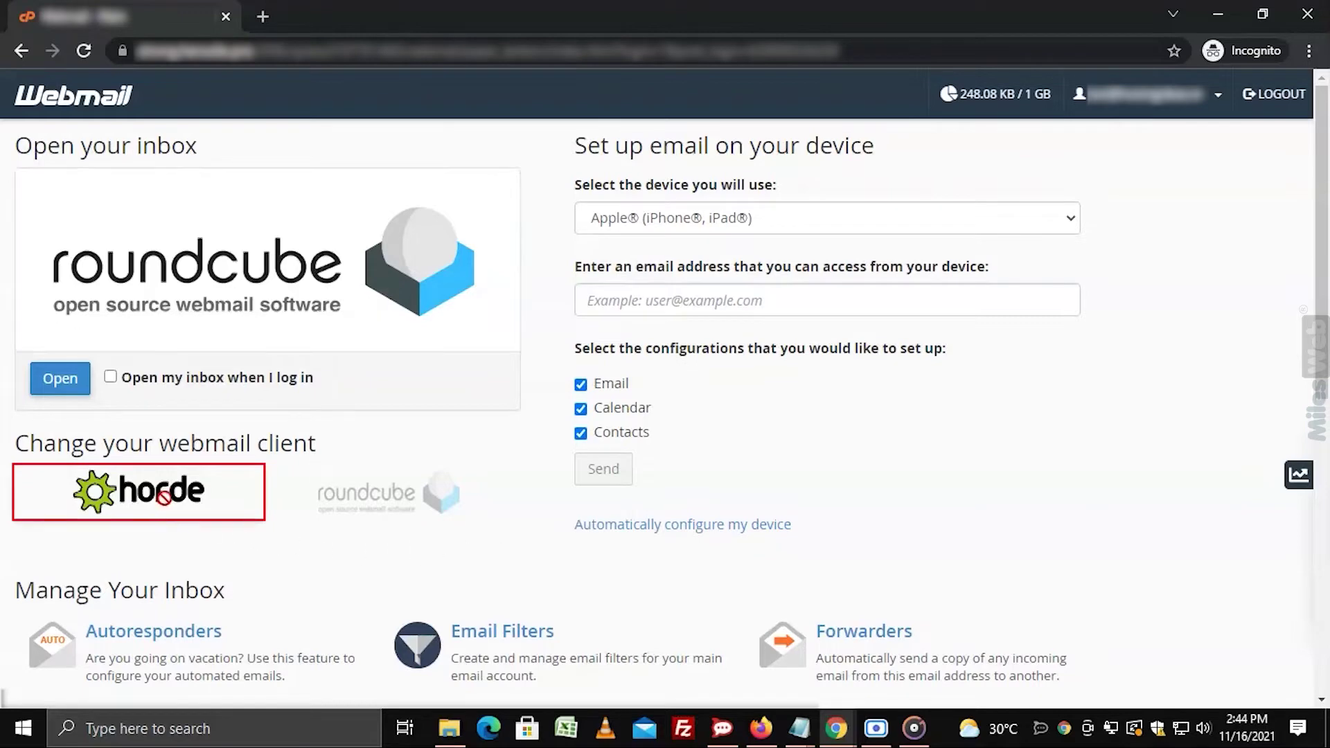
pyautogui.click(61, 390)
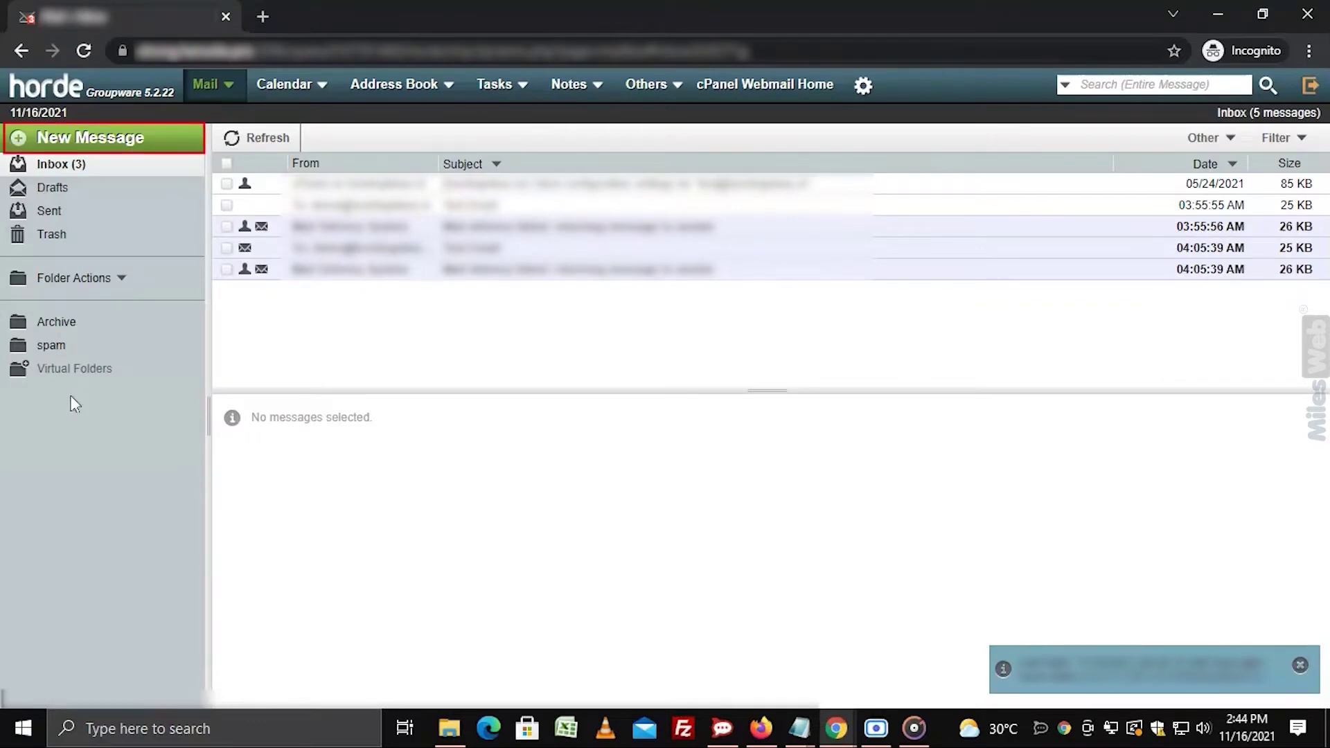
pyautogui.click(128, 144)
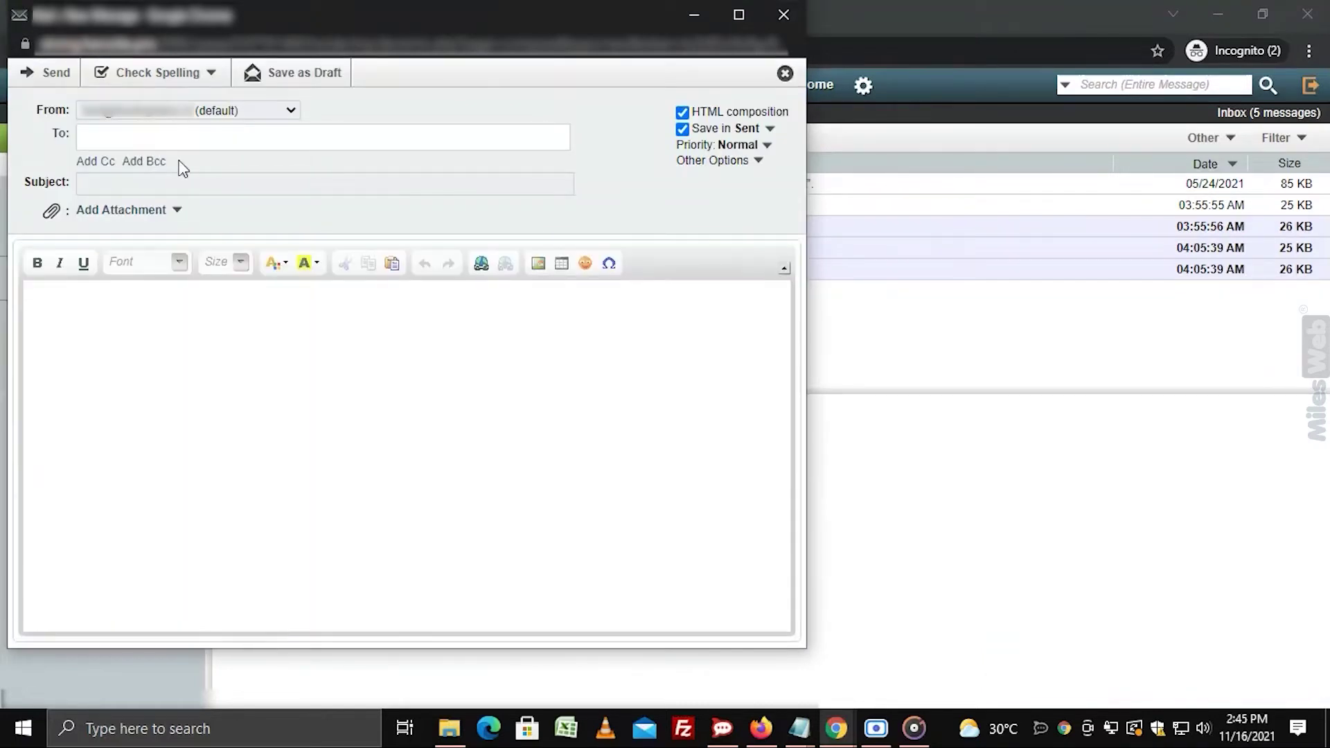
# Step: Close the compose popup and reopen a blank new message
pyautogui.click(783, 17)
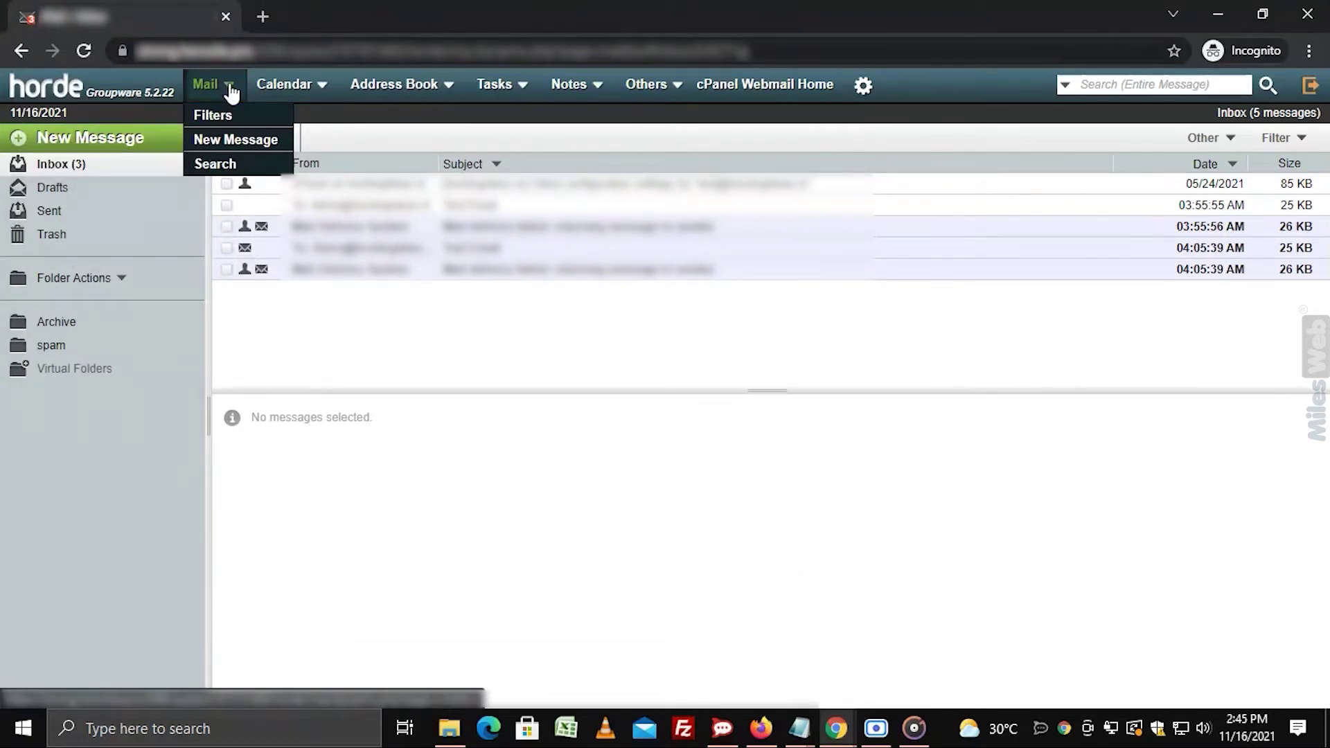
pyautogui.click(233, 146)
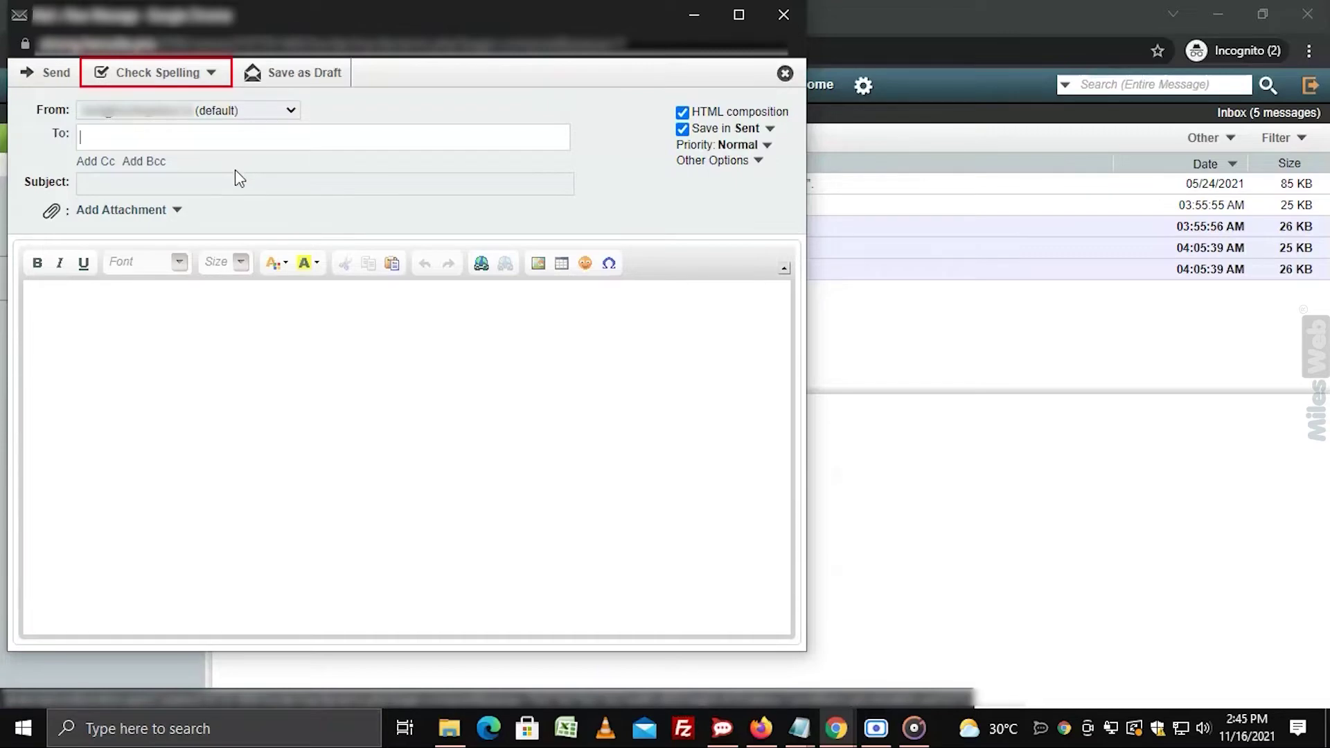
# Step: Spell-check the misspelled body word 'Deom' and replace it with 'Demo'
pyautogui.click(174, 318)
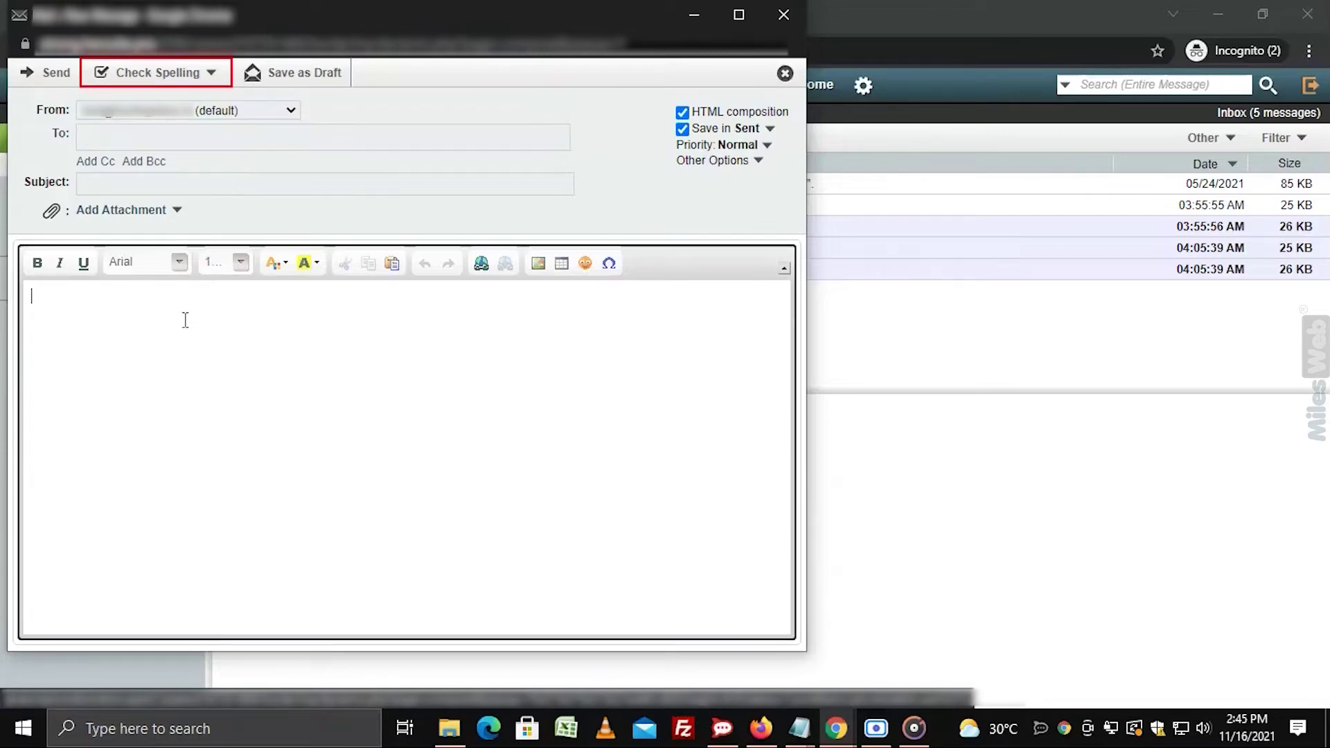
pyautogui.write('De')
pyautogui.write('om')
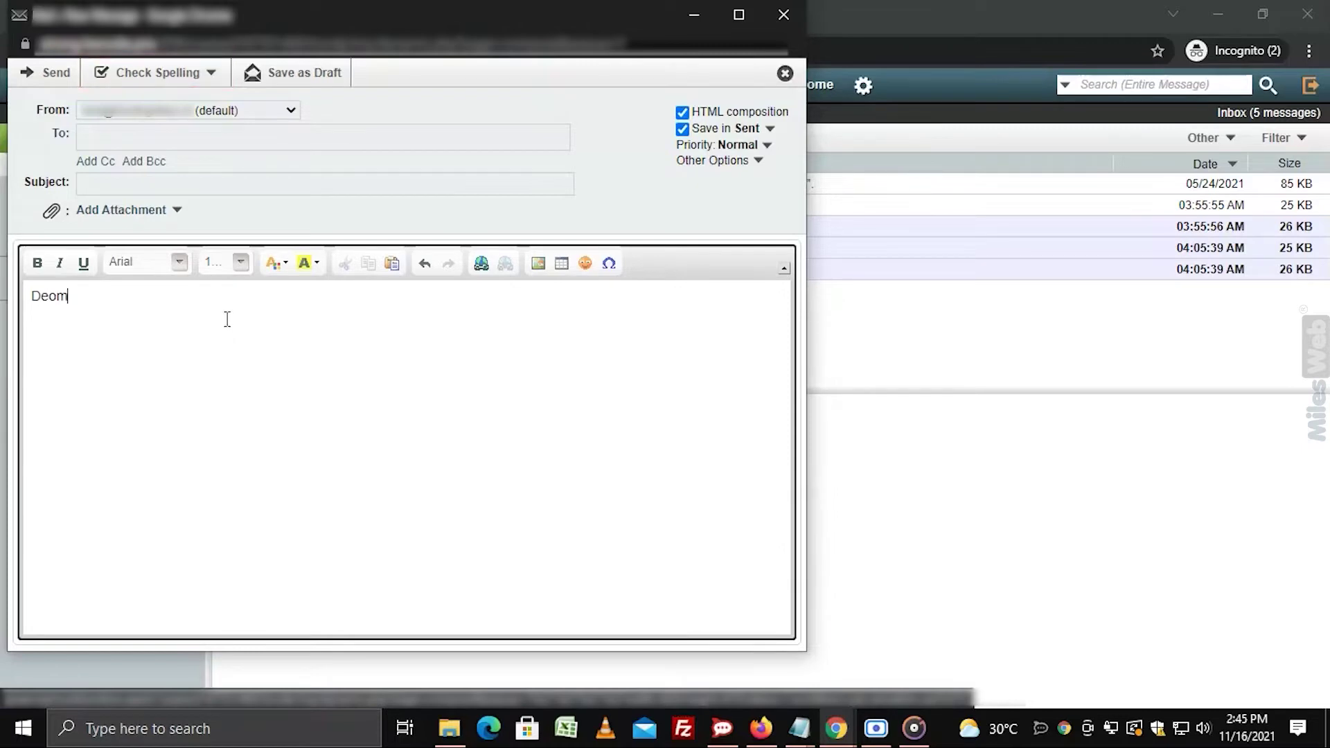
pyautogui.hotkey('ctrl', 'a')
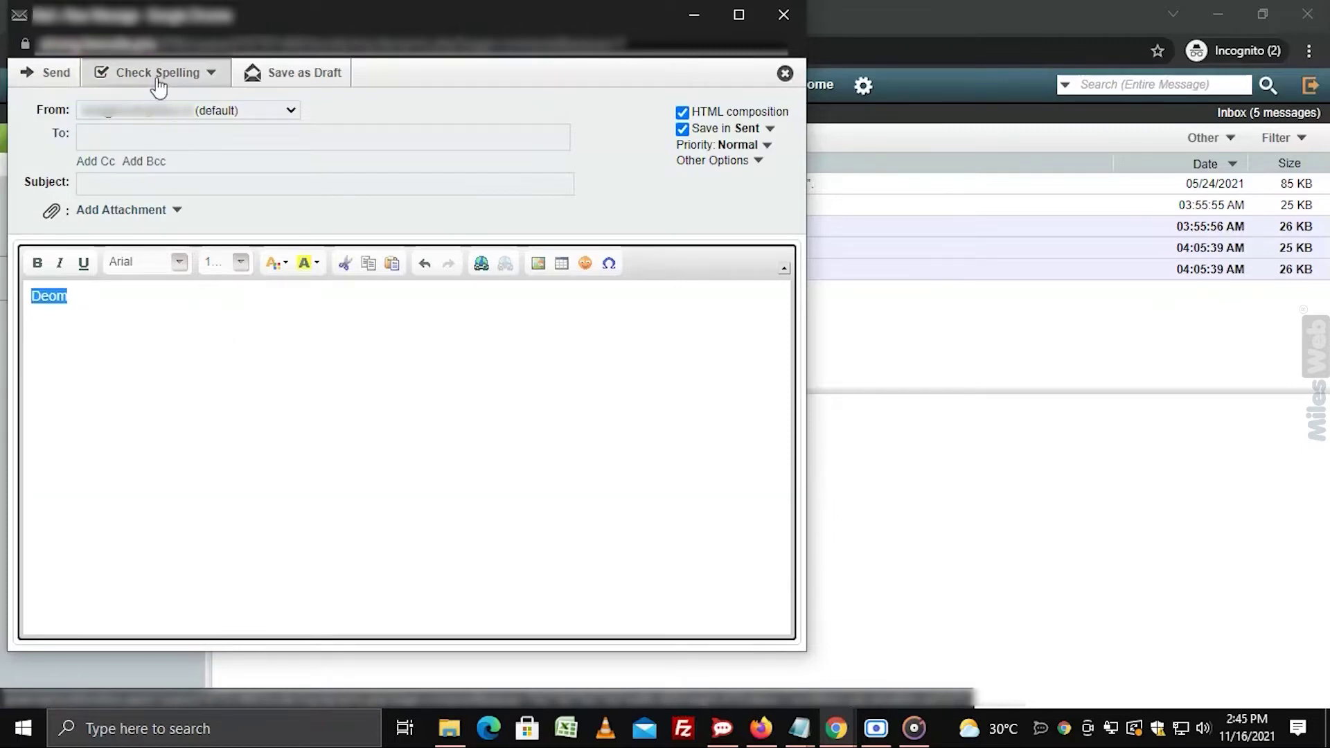
pyautogui.click(157, 83)
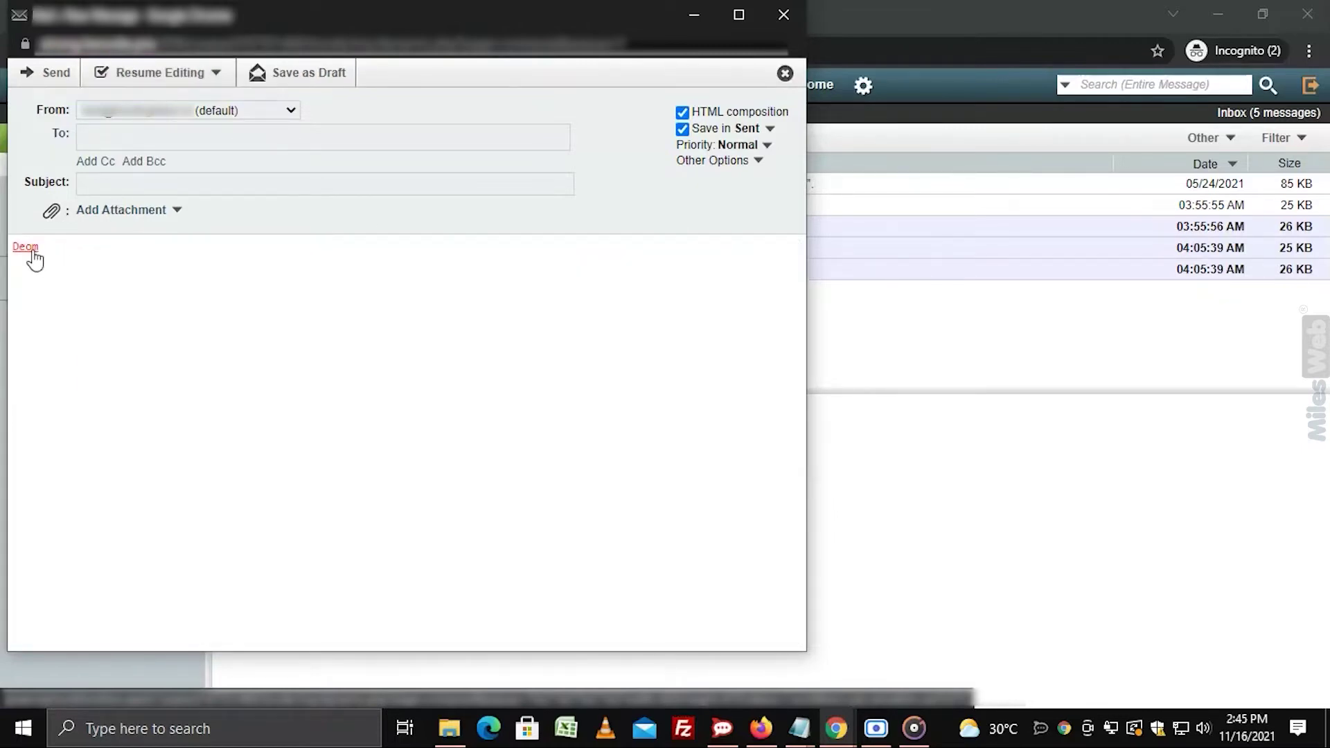
pyautogui.click(31, 251)
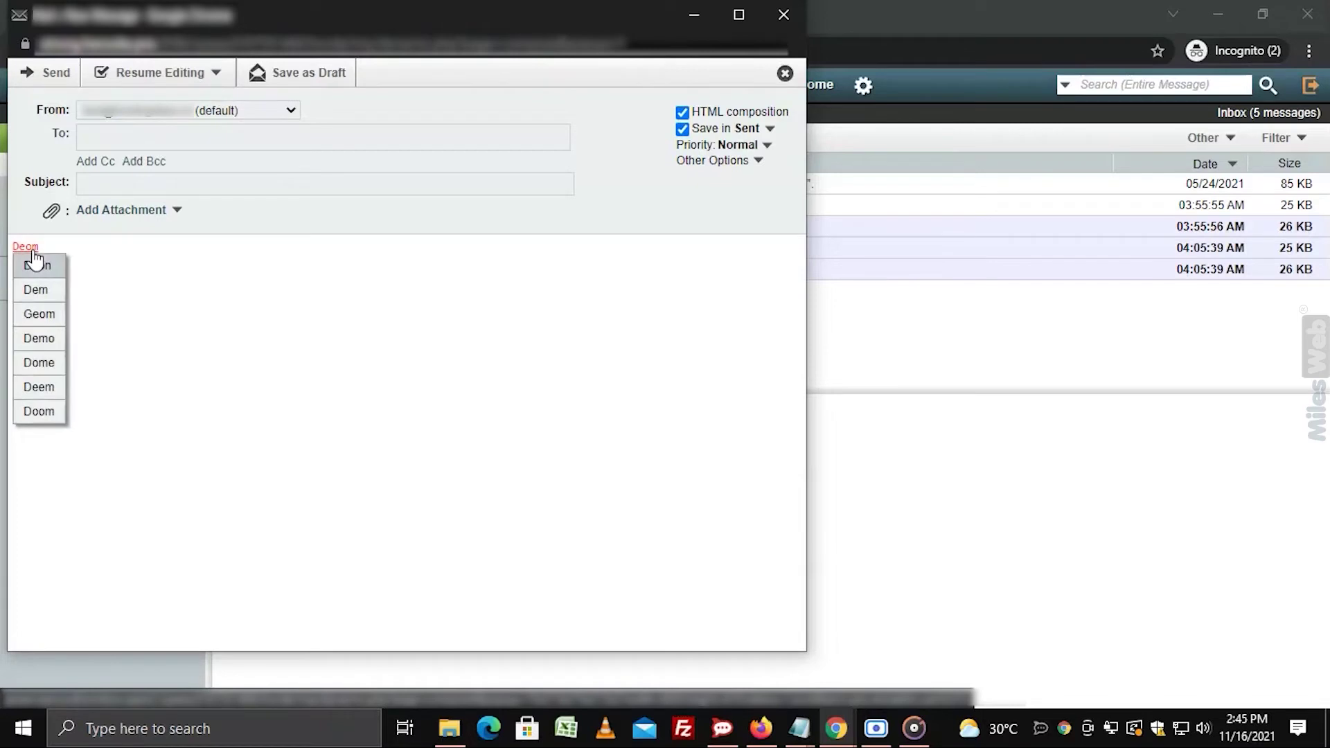
pyautogui.click(52, 349)
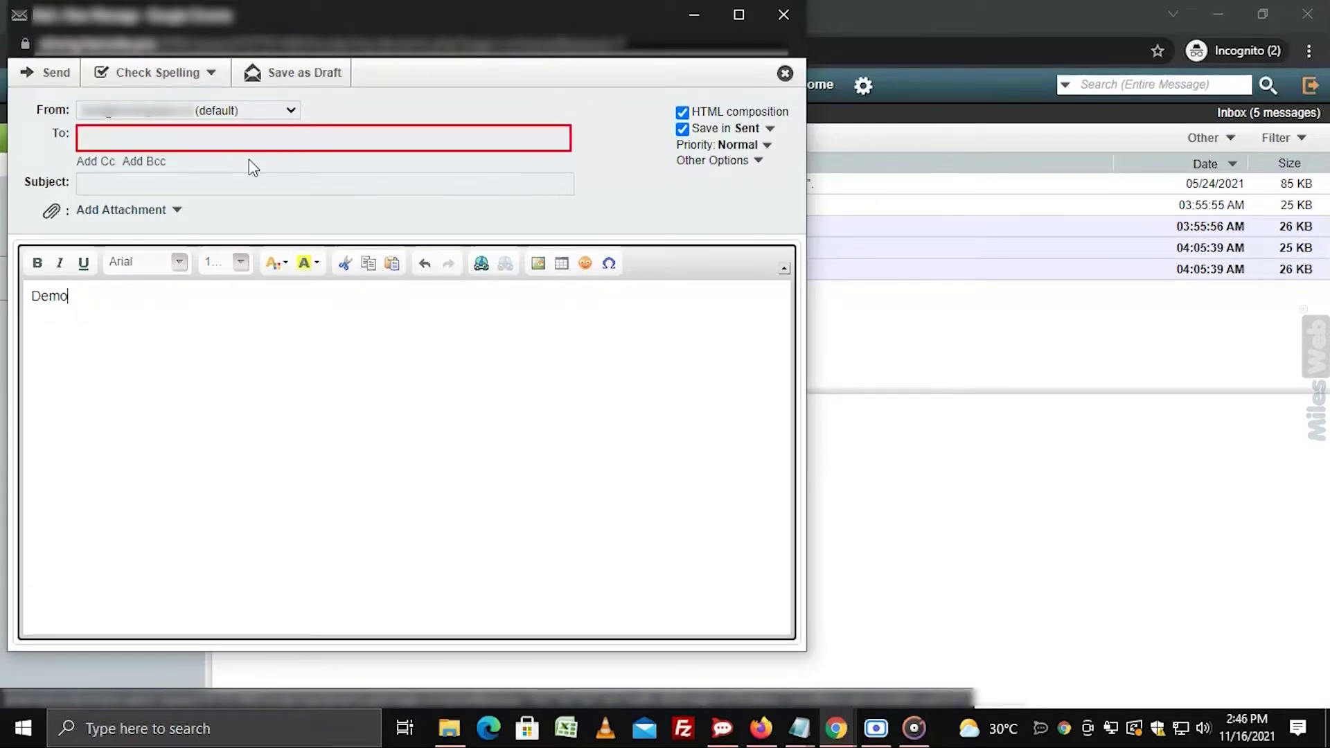
# Step: Fill in the recipient's address and the subject 'Test Email'
pyautogui.click(187, 139)
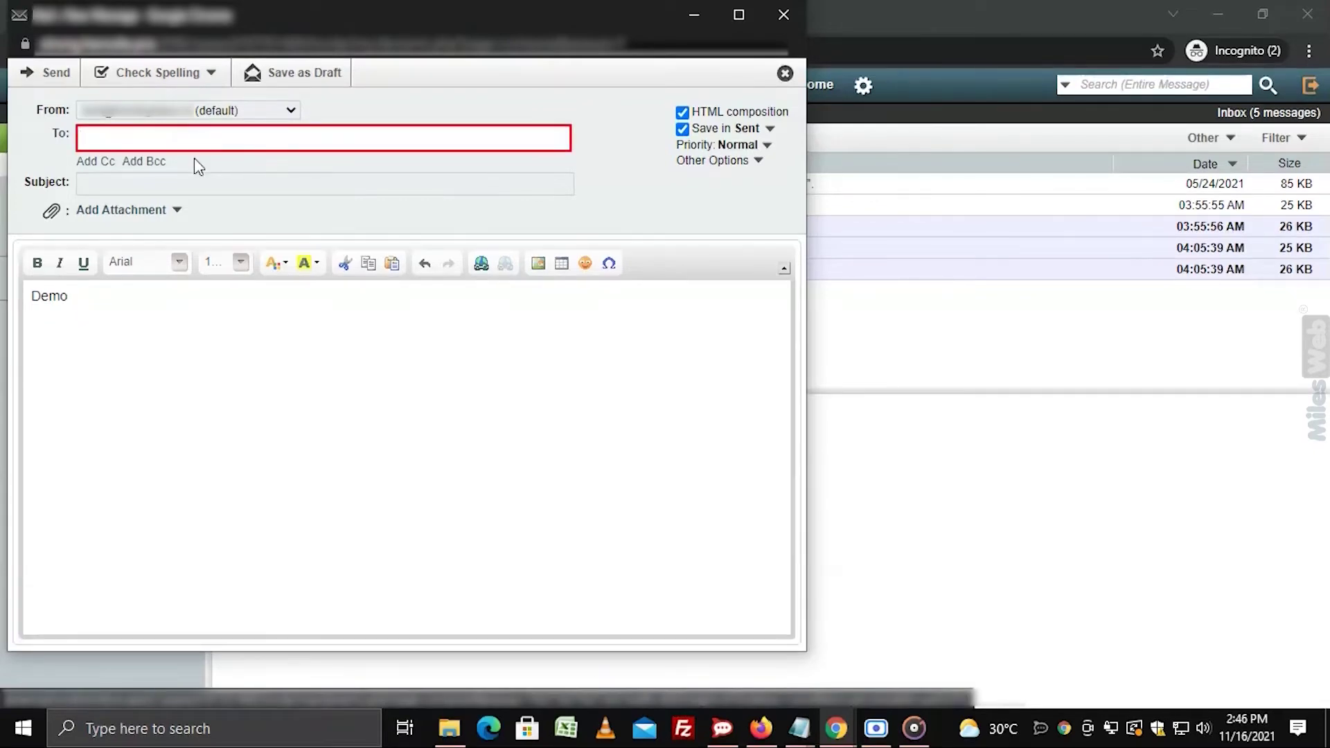
pyautogui.write('user@example.com')
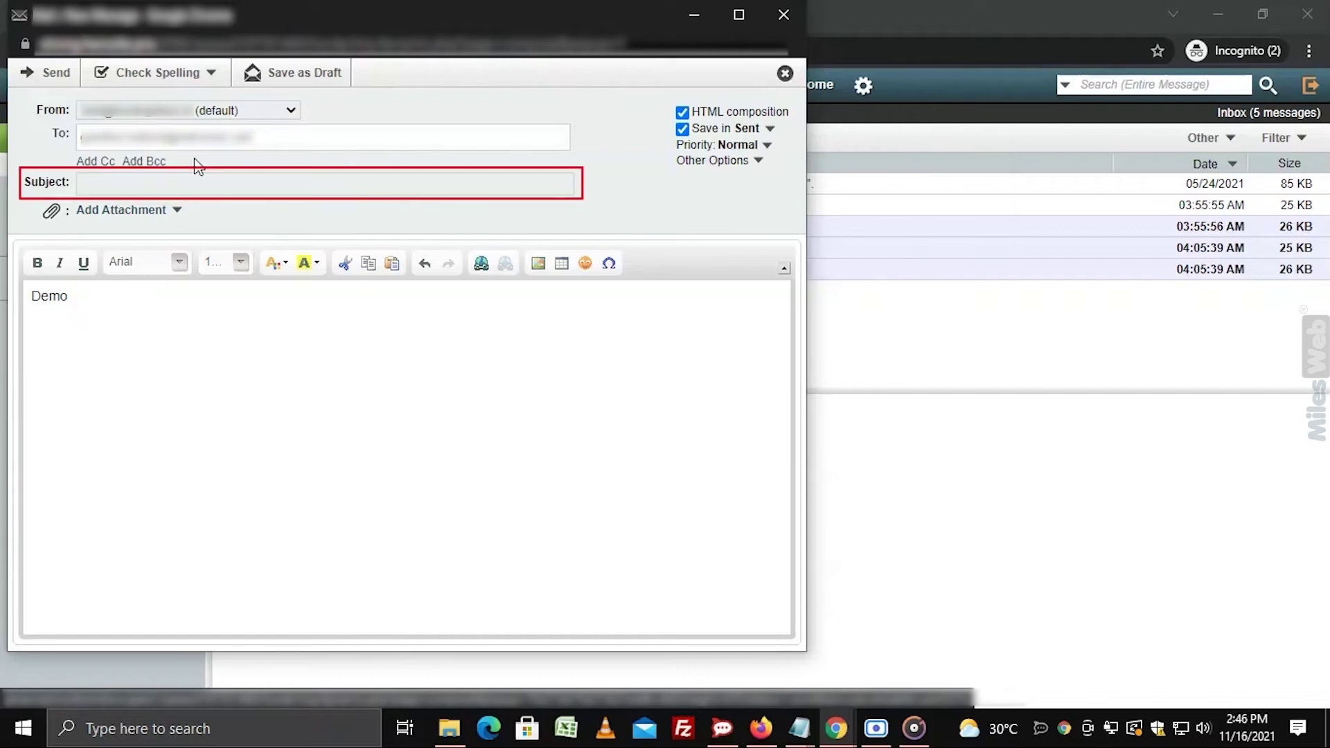
pyautogui.click(188, 182)
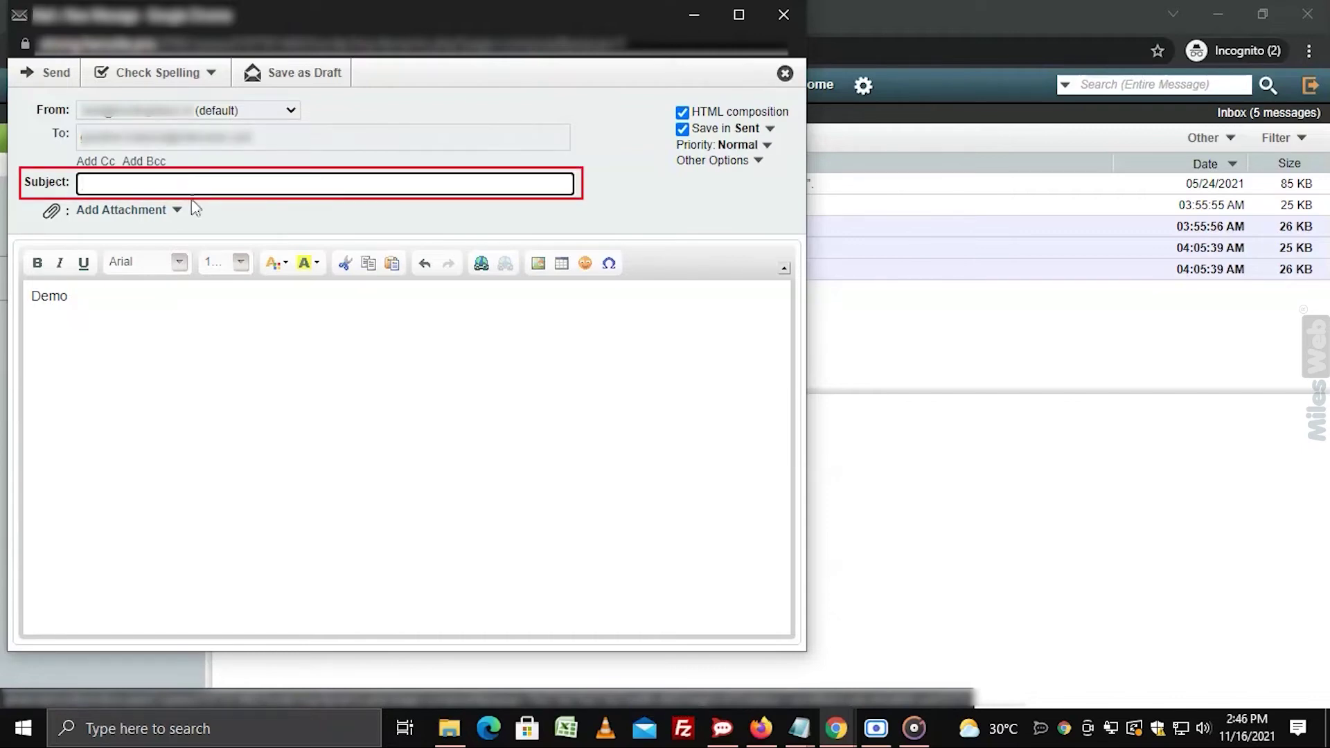
pyautogui.write('Test ')
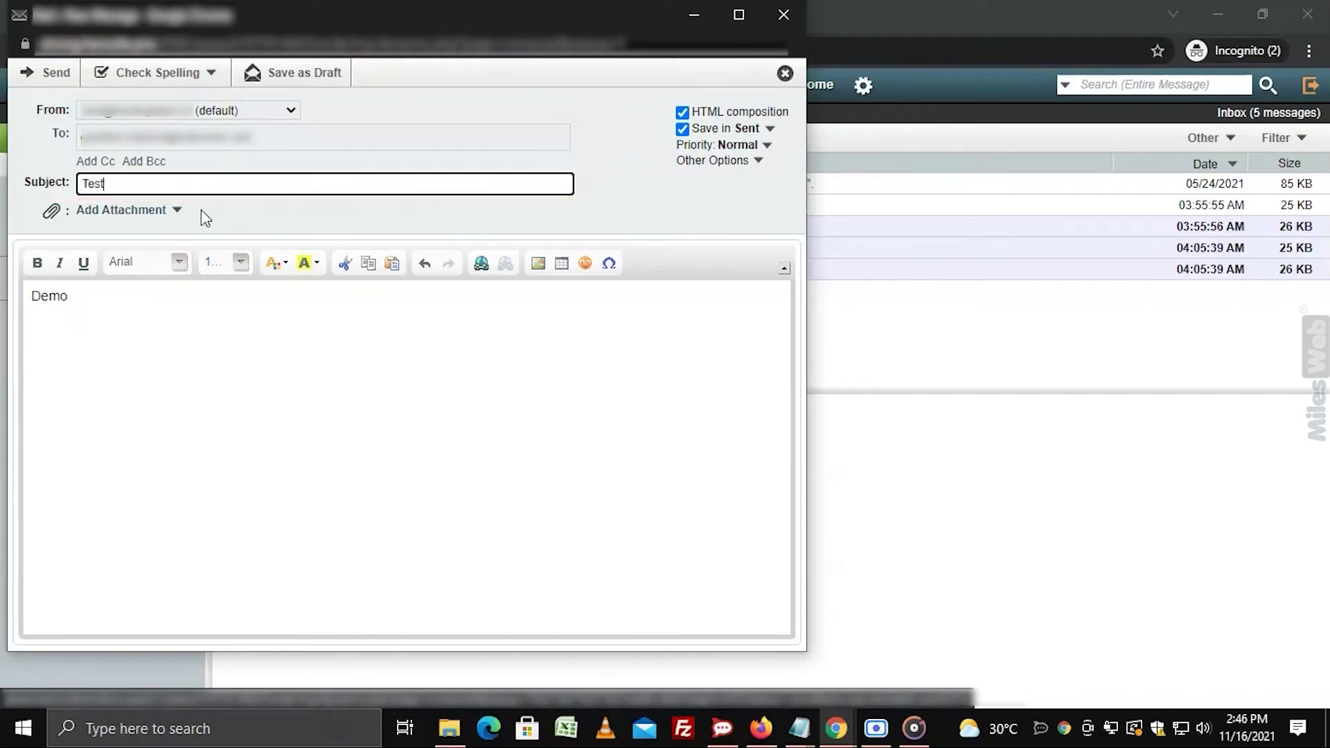
pyautogui.write('Email')
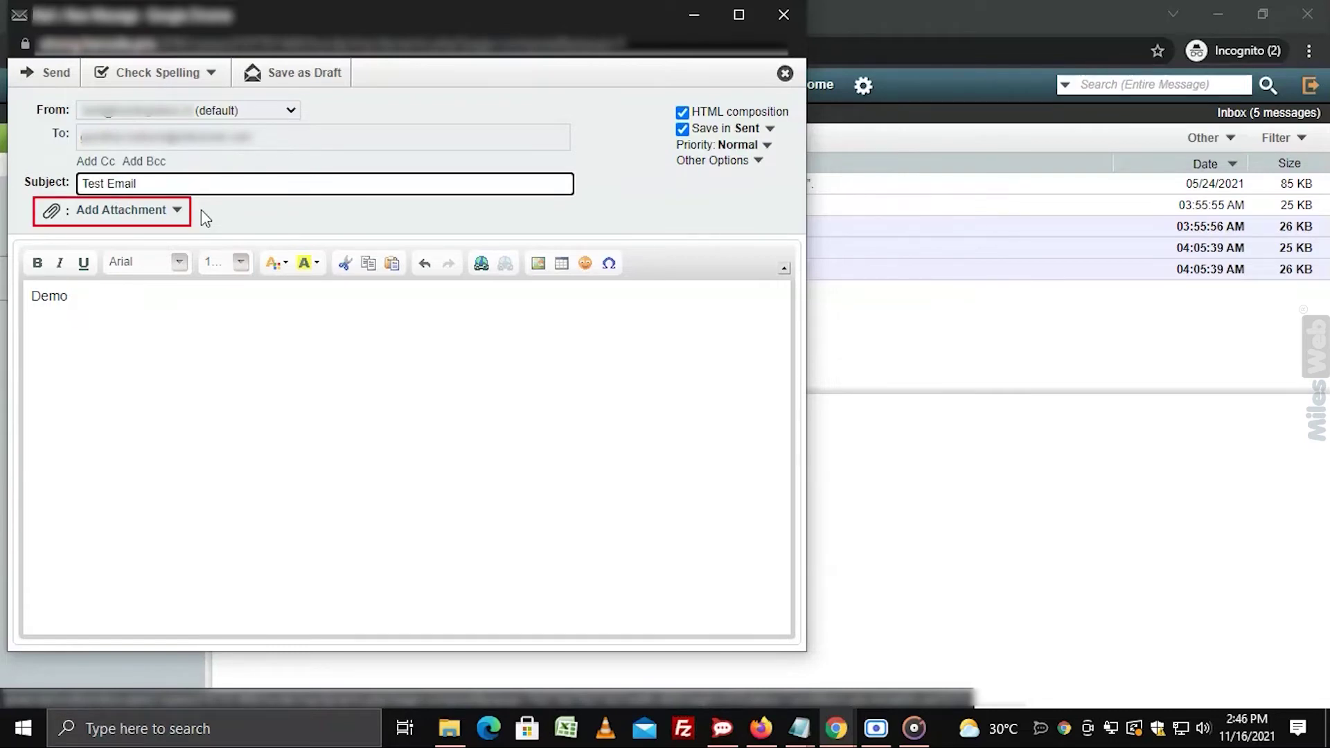
# Step: Attach New File.txt through the file dialog
pyautogui.click(132, 213)
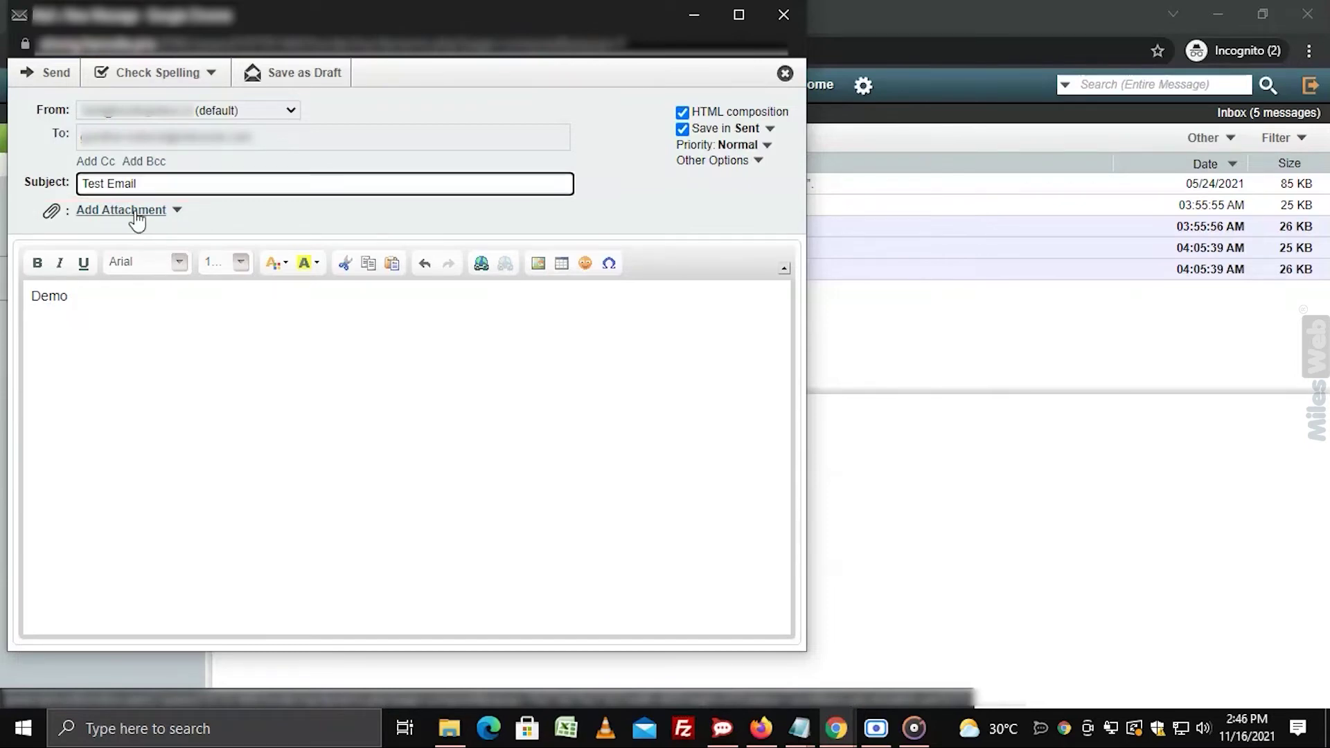
pyautogui.scroll(-1, 416, 260)
pyautogui.click(214, 333)
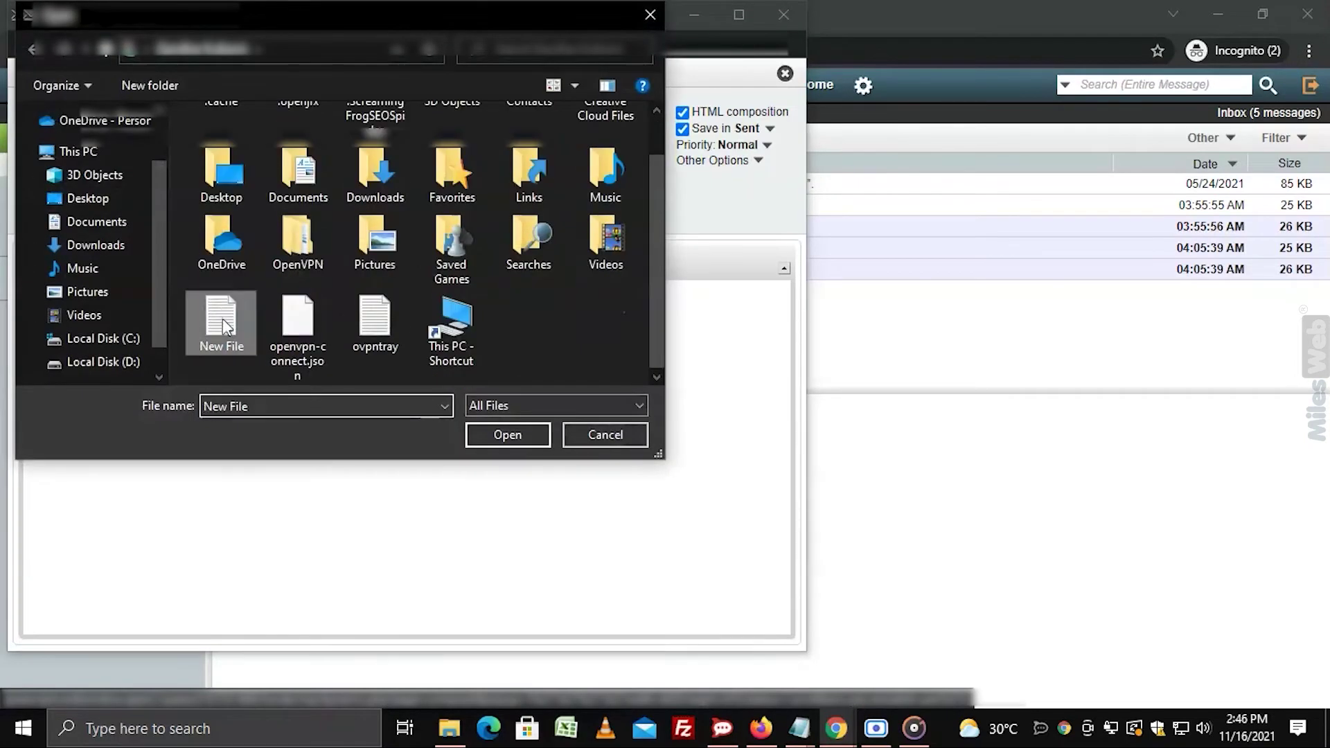
pyautogui.click(497, 439)
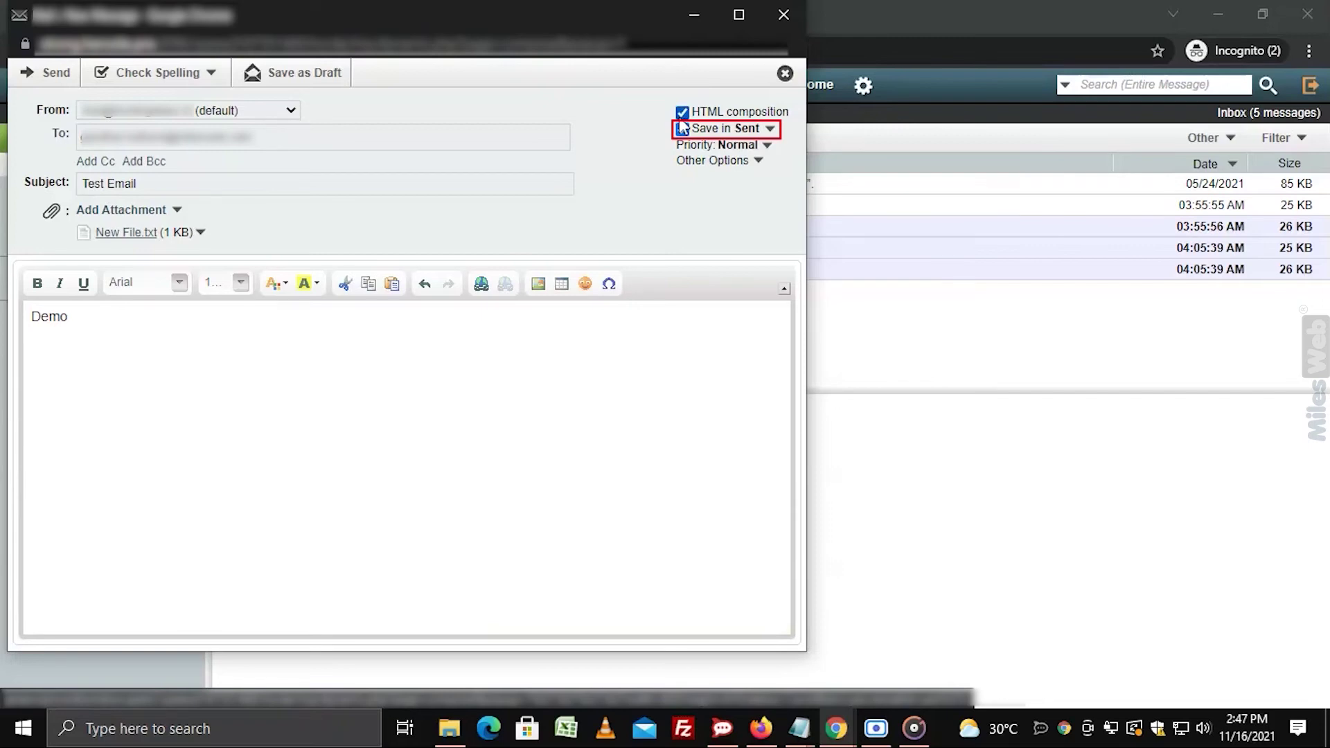
pyautogui.click(682, 129)
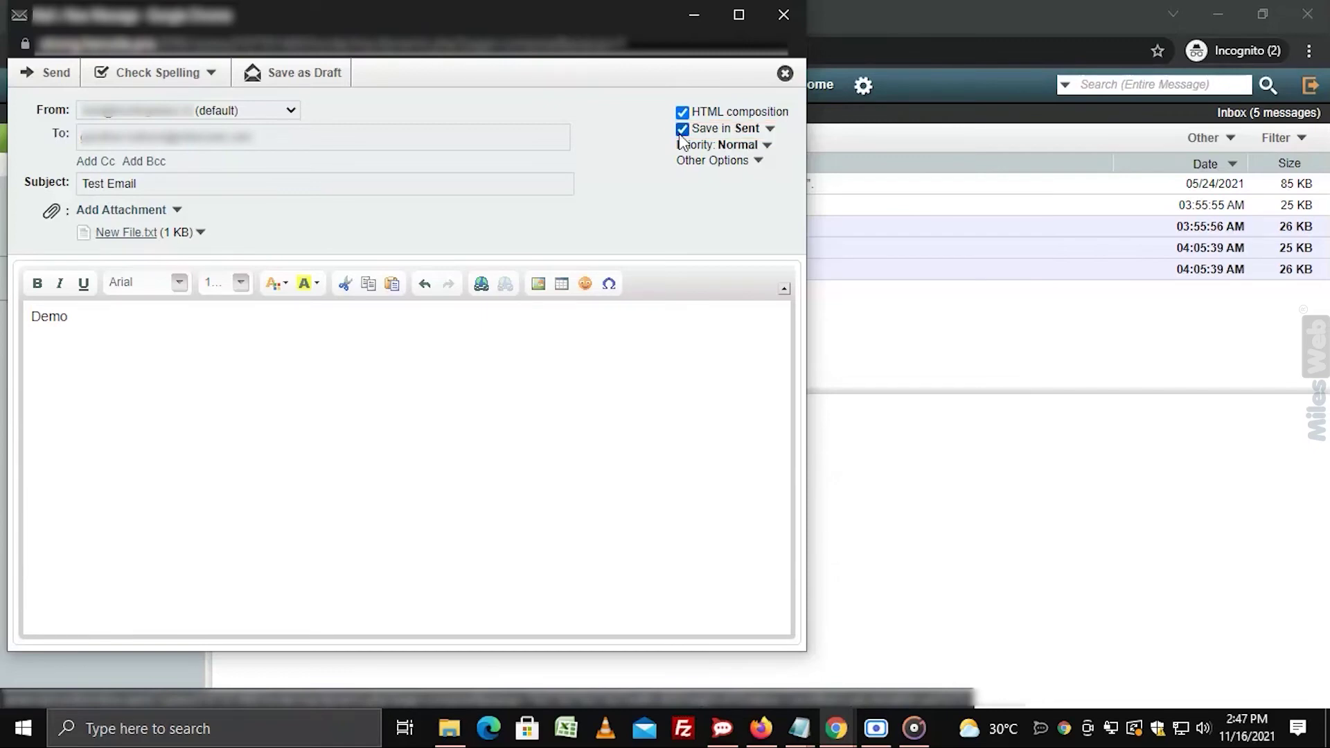
pyautogui.click(770, 129)
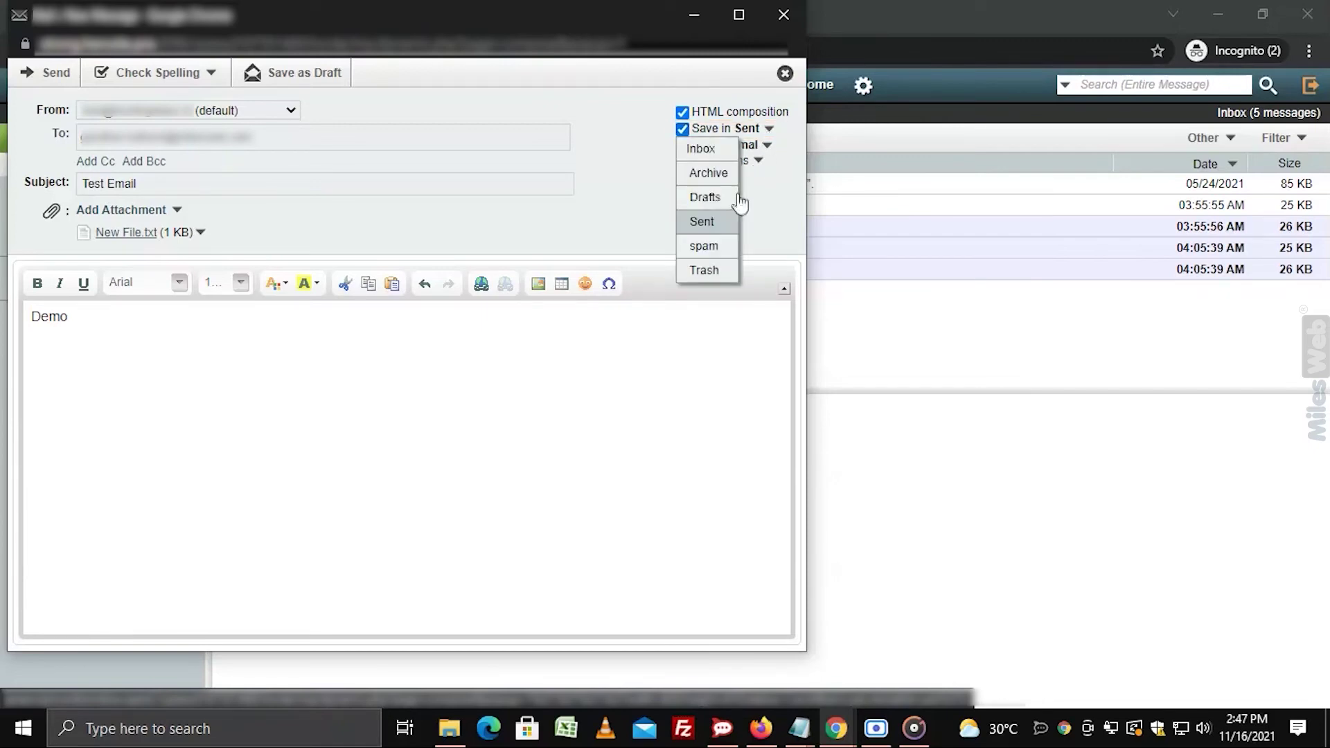
pyautogui.click(724, 223)
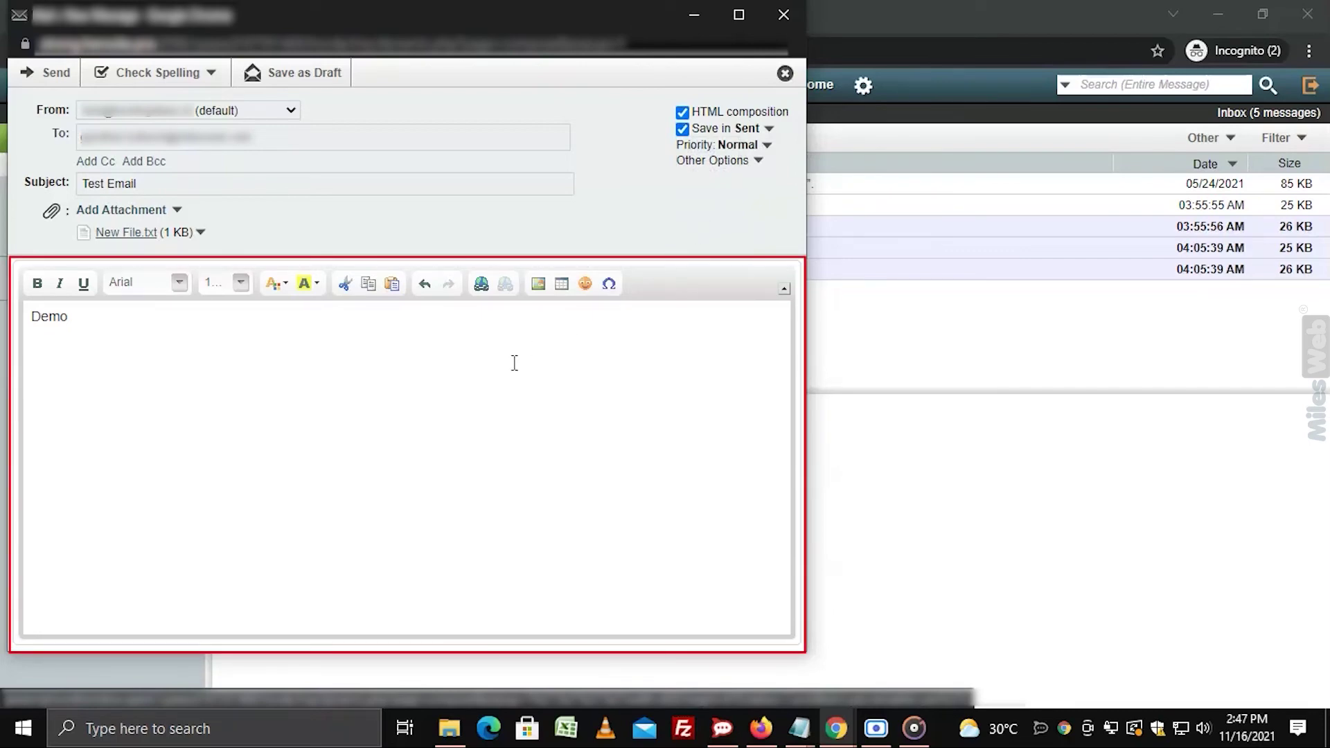
# Step: Replace the body with 'Hello, This is a test email. Regards,' and send the email
pyautogui.click(308, 351)
pyautogui.hotkey('ctrl', 'a')
pyautogui.write('Hello,  This is a test email.  Regards,')
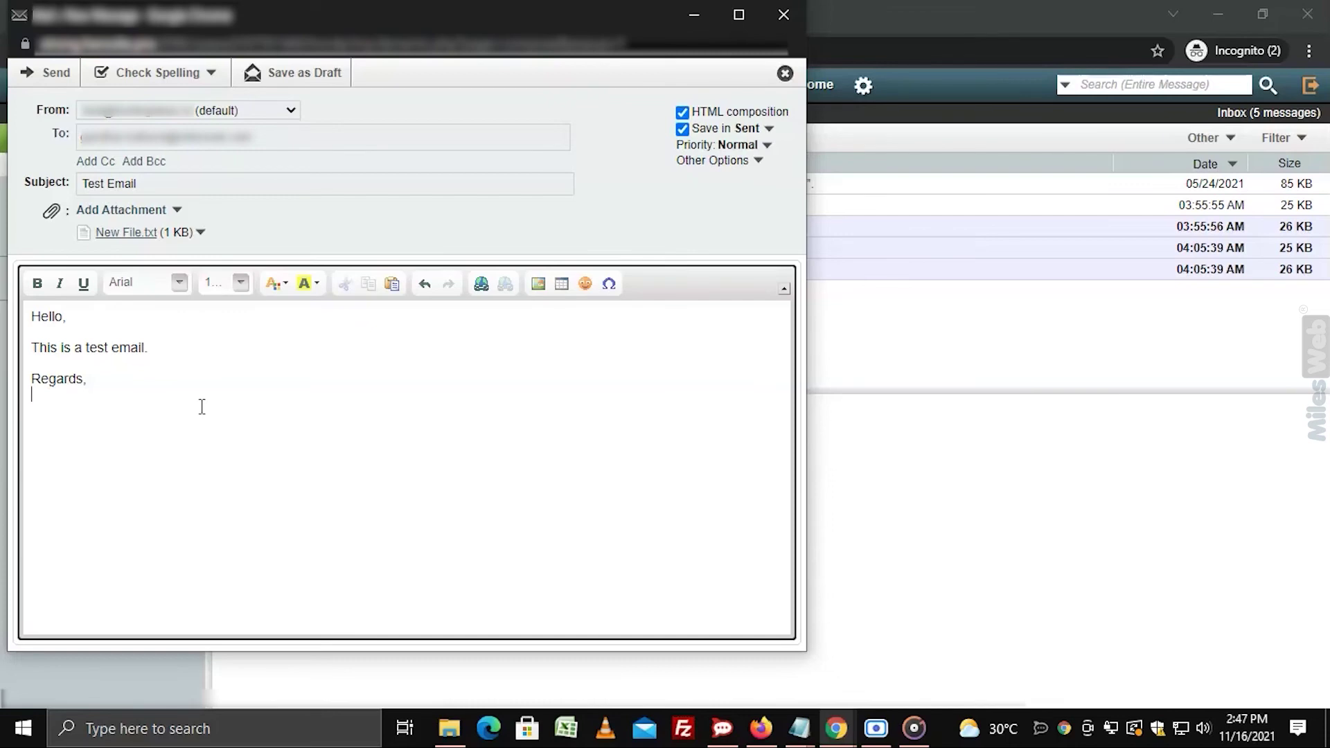
pyautogui.click(48, 73)
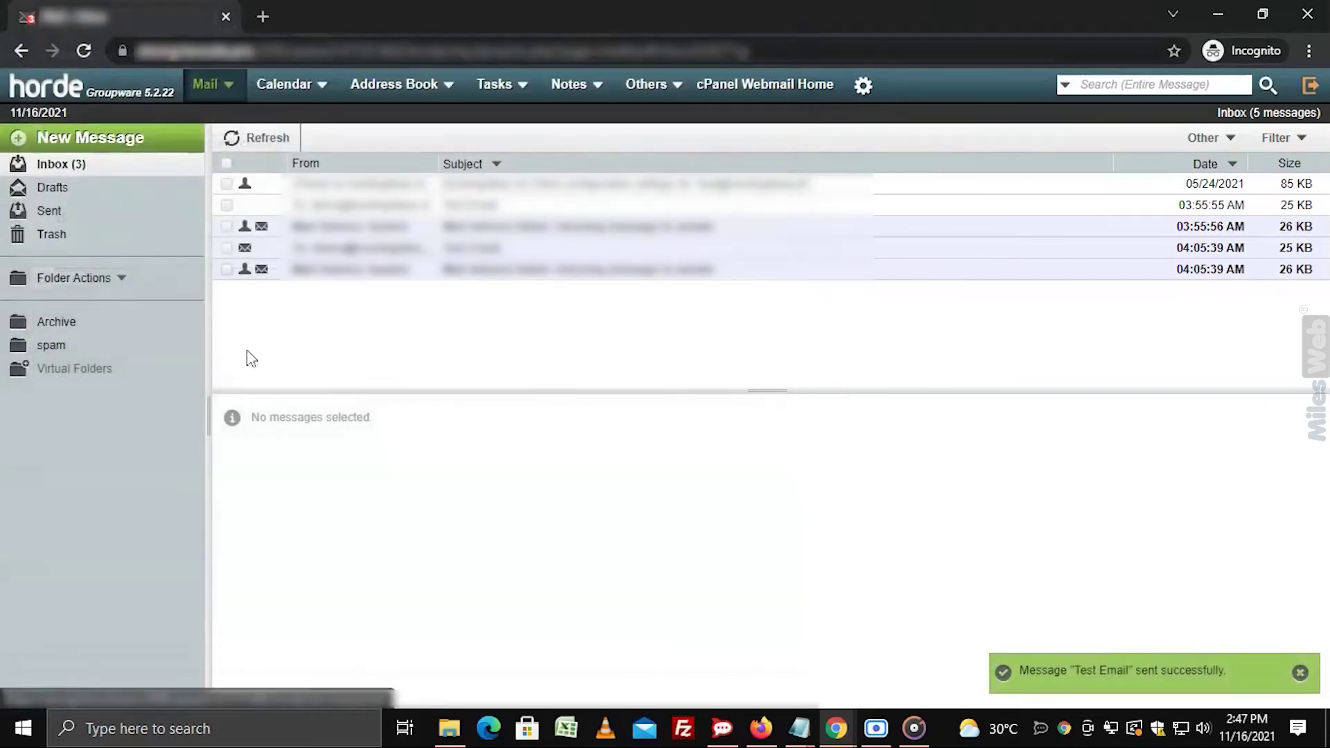